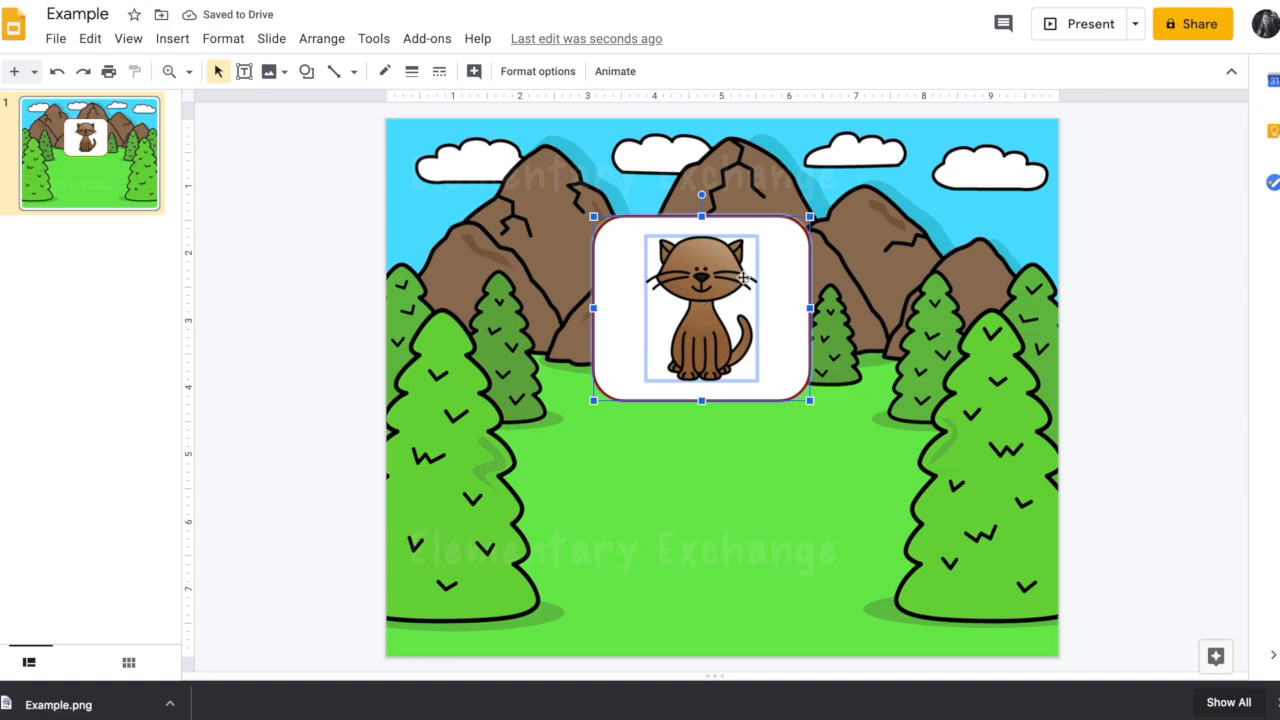
Move the cat image off the white card and align the cat and card by their horizontal centers
{"action": "left_click", "coordinate": [898, 187]}
{"action": "left_click_drag", "start_coordinate": [715, 274], "coordinate": [918, 275]}
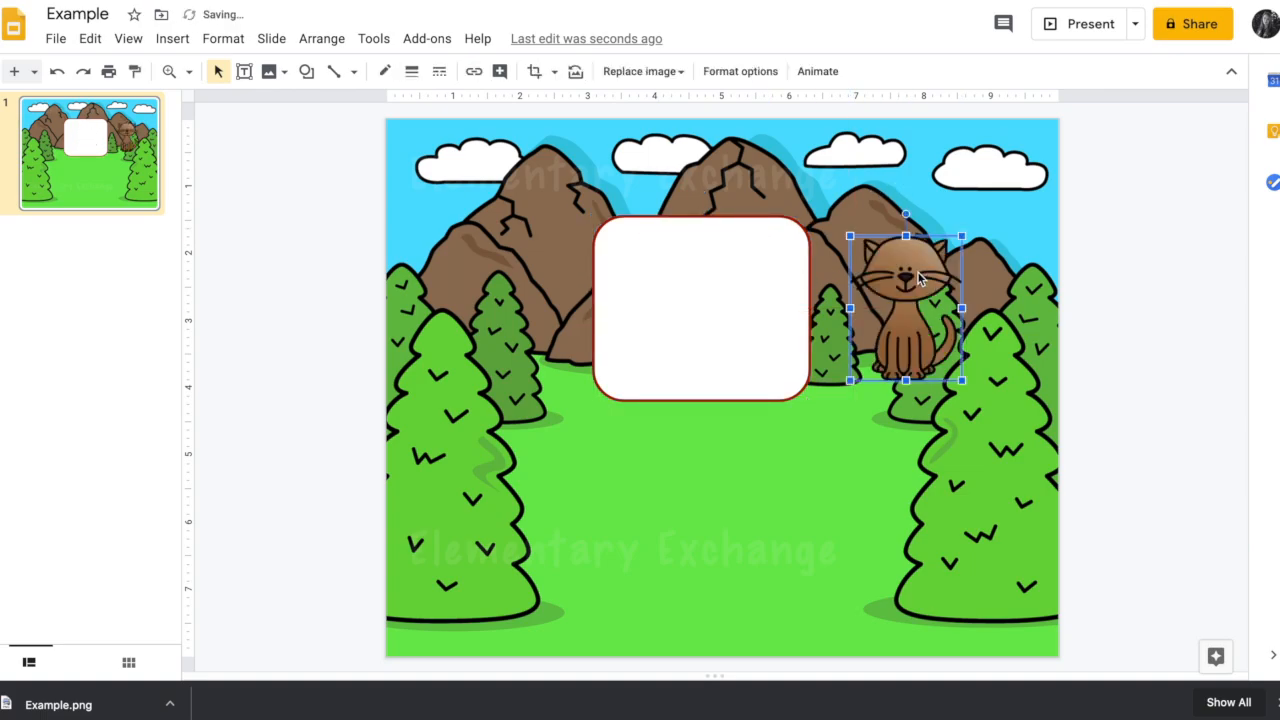
{"action": "left_click", "coordinate": [786, 267], "text": "shift"}
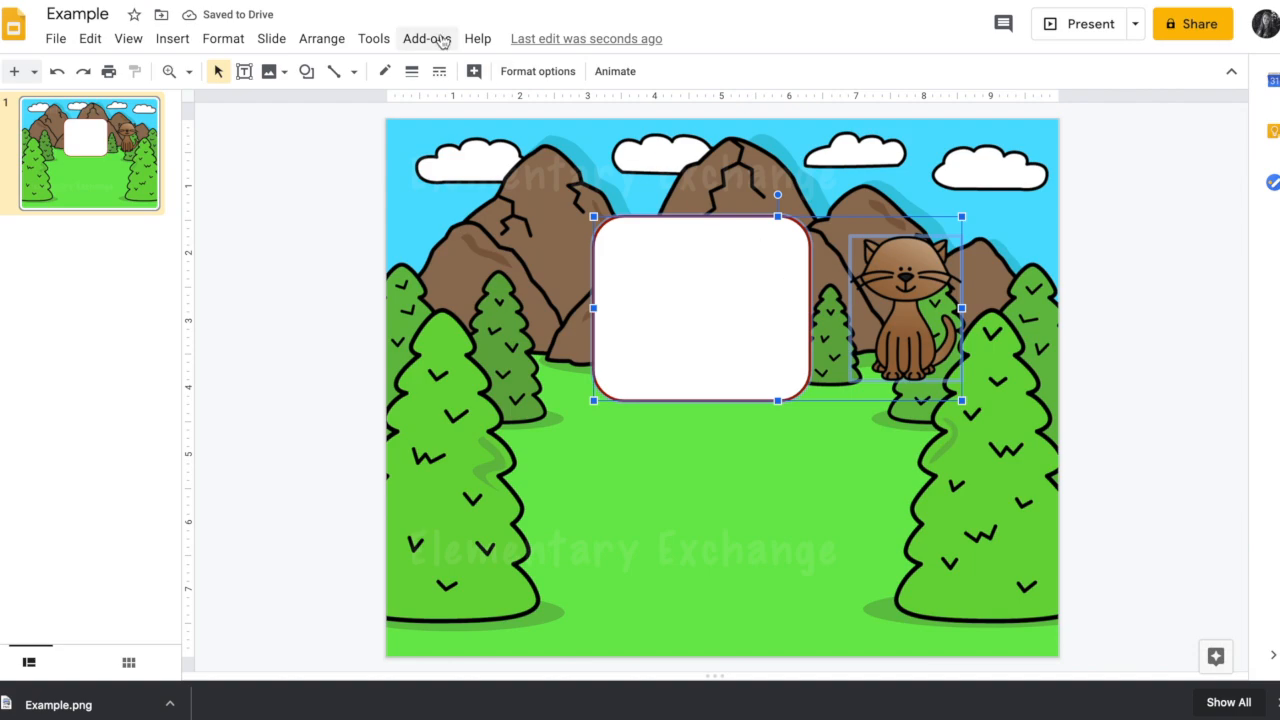
{"action": "left_click", "coordinate": [321, 39]}
{"action": "mouse_move", "coordinate": [525, 112]}
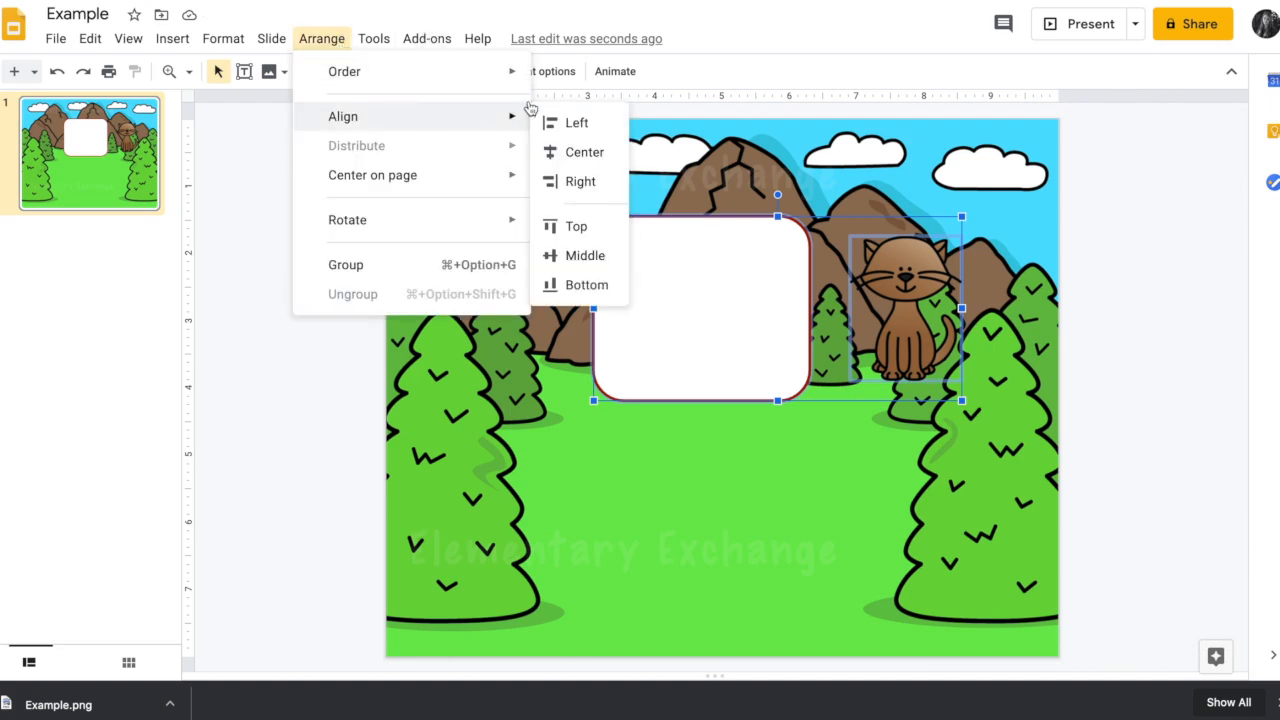
{"action": "left_click", "coordinate": [570, 149]}
Align the cat and white card by their middles and move the pair to the upper center of the slide
{"action": "left_click", "coordinate": [322, 42]}
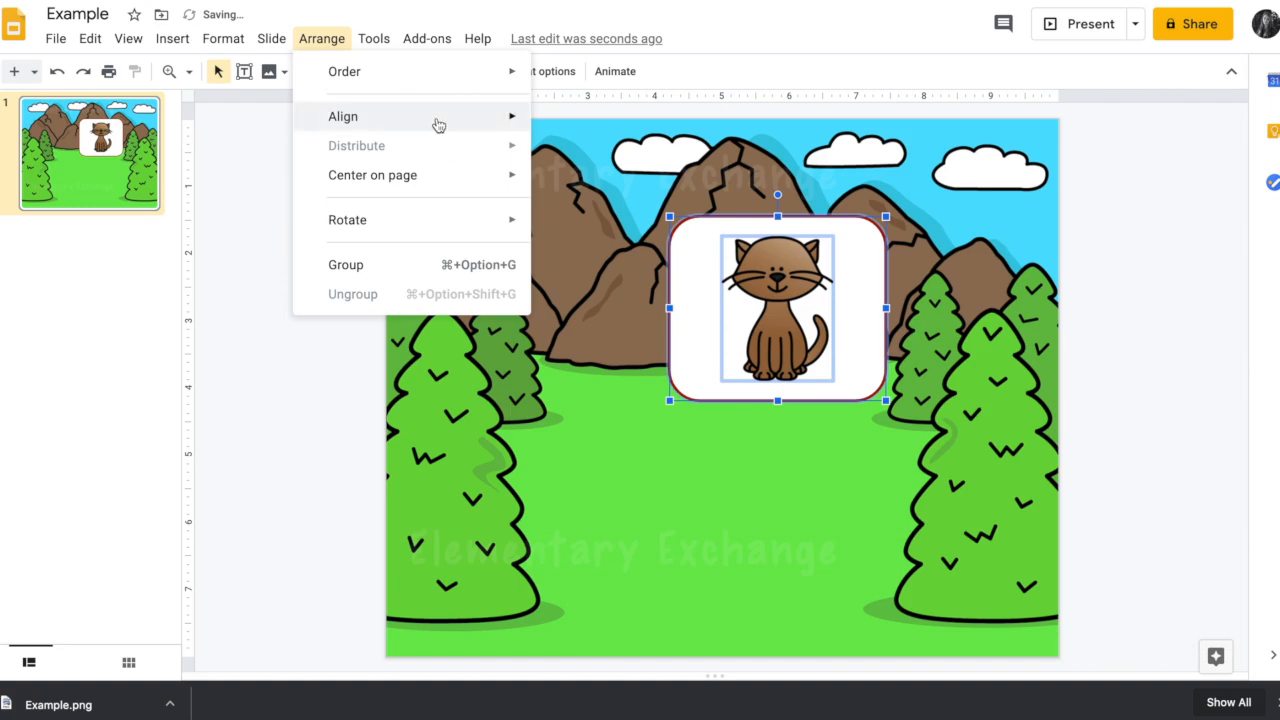
{"action": "mouse_move", "coordinate": [466, 120]}
{"action": "left_click", "coordinate": [603, 257]}
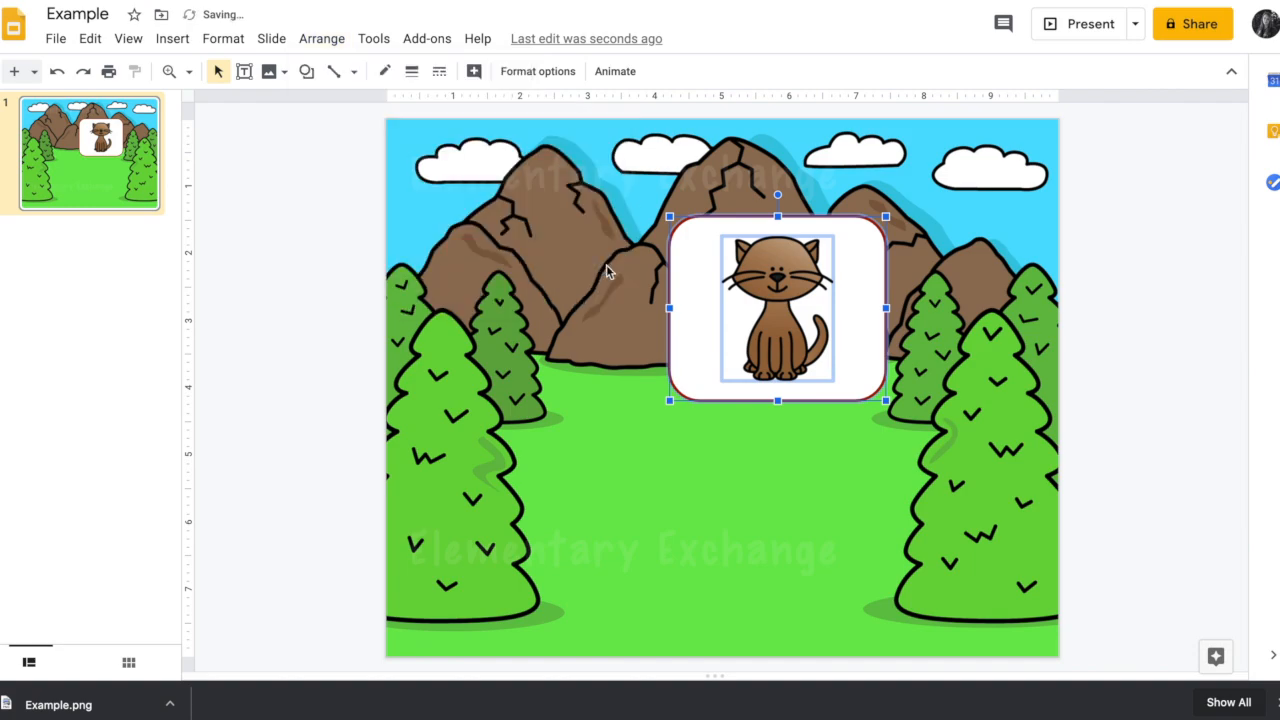
{"action": "left_click_drag", "start_coordinate": [850, 338], "coordinate": [801, 358]}
{"action": "left_click", "coordinate": [1137, 294]}
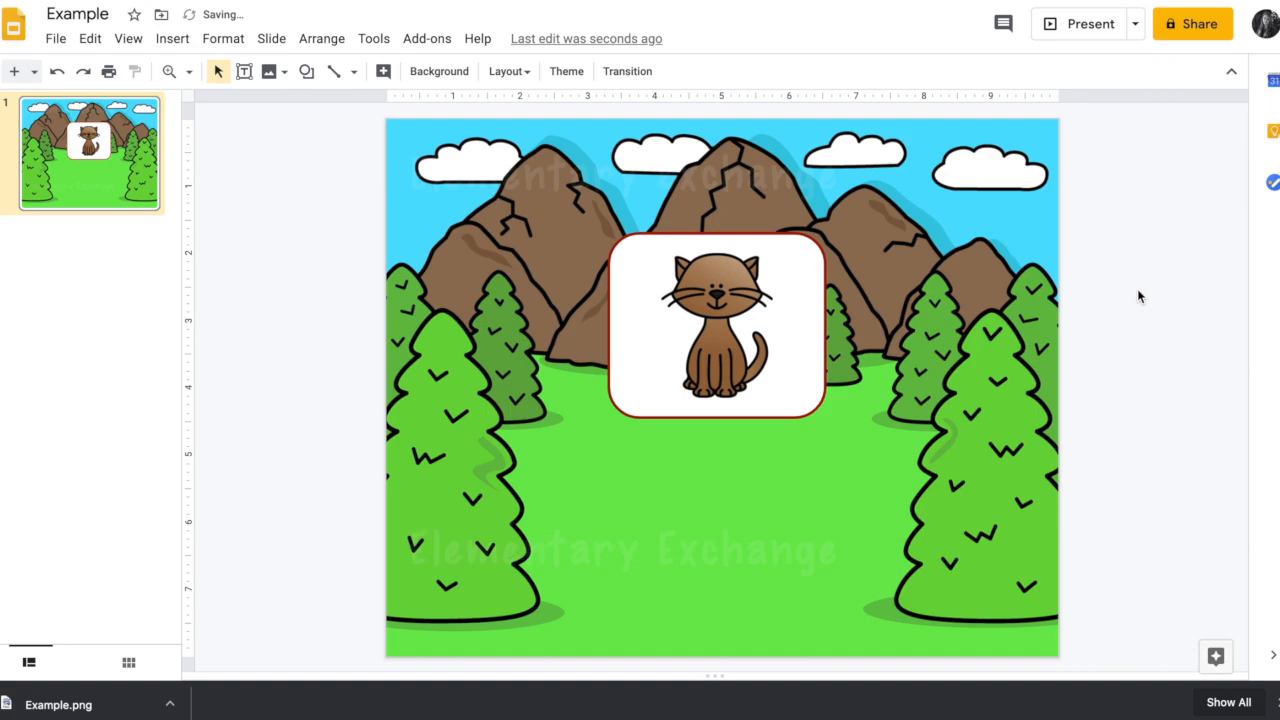
Download the current slide as a PNG image
{"action": "mouse_move", "coordinate": [349, 704]}
{"action": "left_click", "coordinate": [56, 40]}
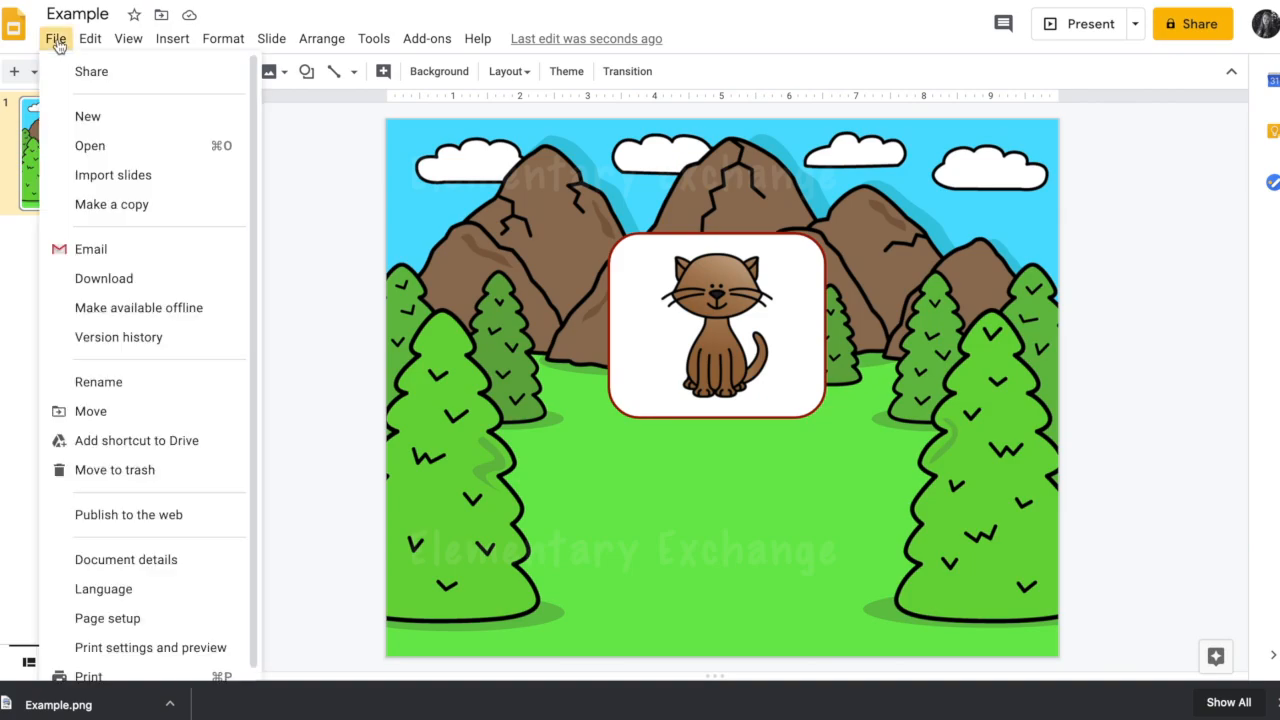
{"action": "mouse_move", "coordinate": [104, 274]}
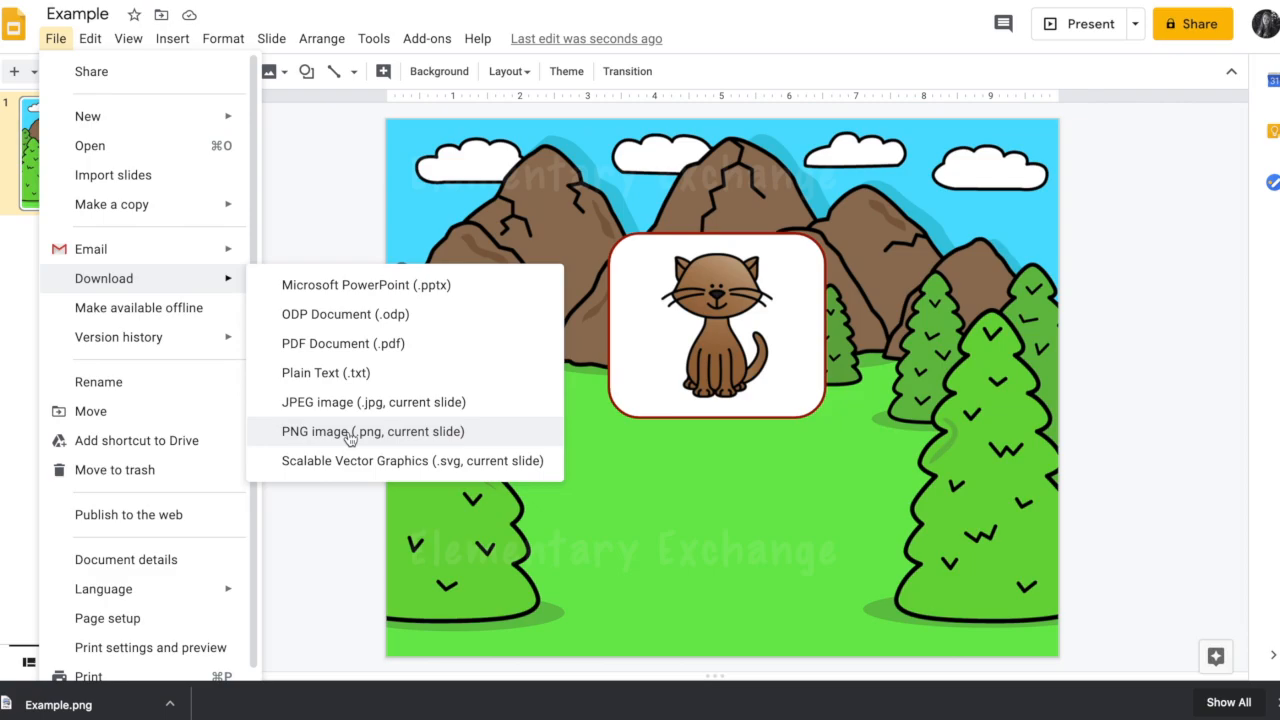
{"action": "left_click", "coordinate": [350, 433]}
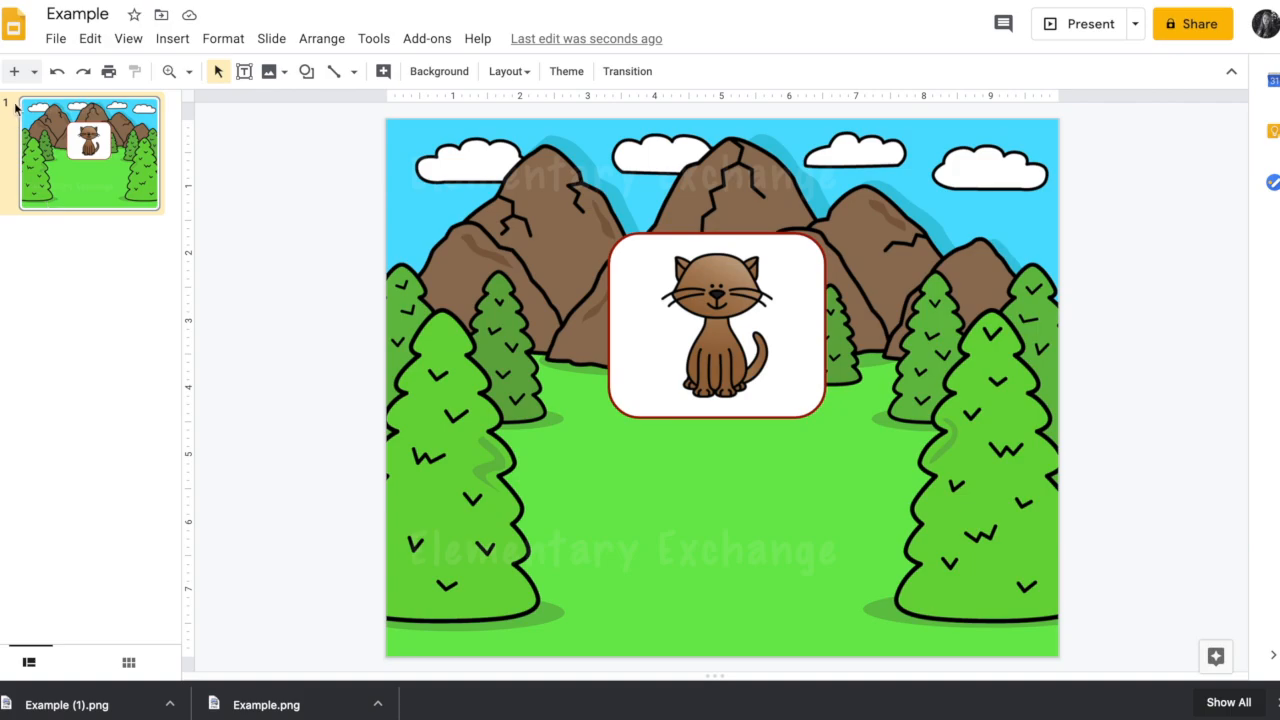
Add a blank slide and set its background to the downloaded Example (1).png image
{"action": "left_click", "coordinate": [34, 71]}
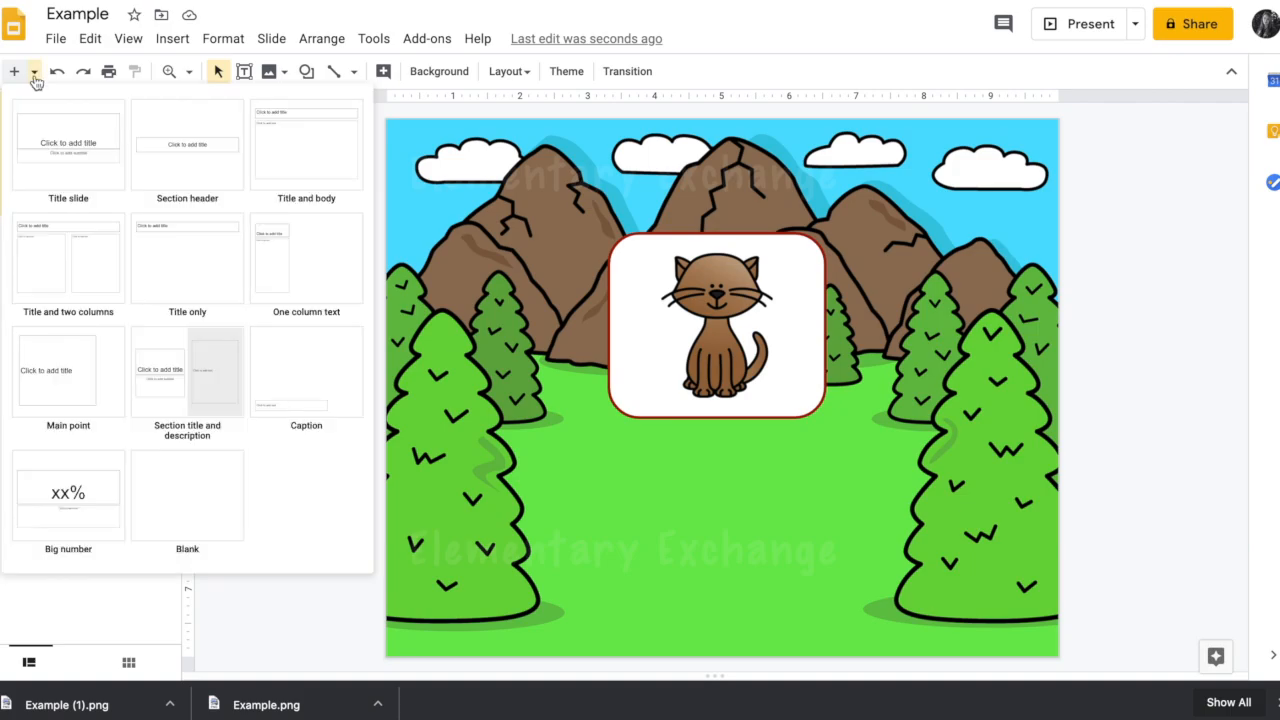
{"action": "left_click", "coordinate": [174, 493]}
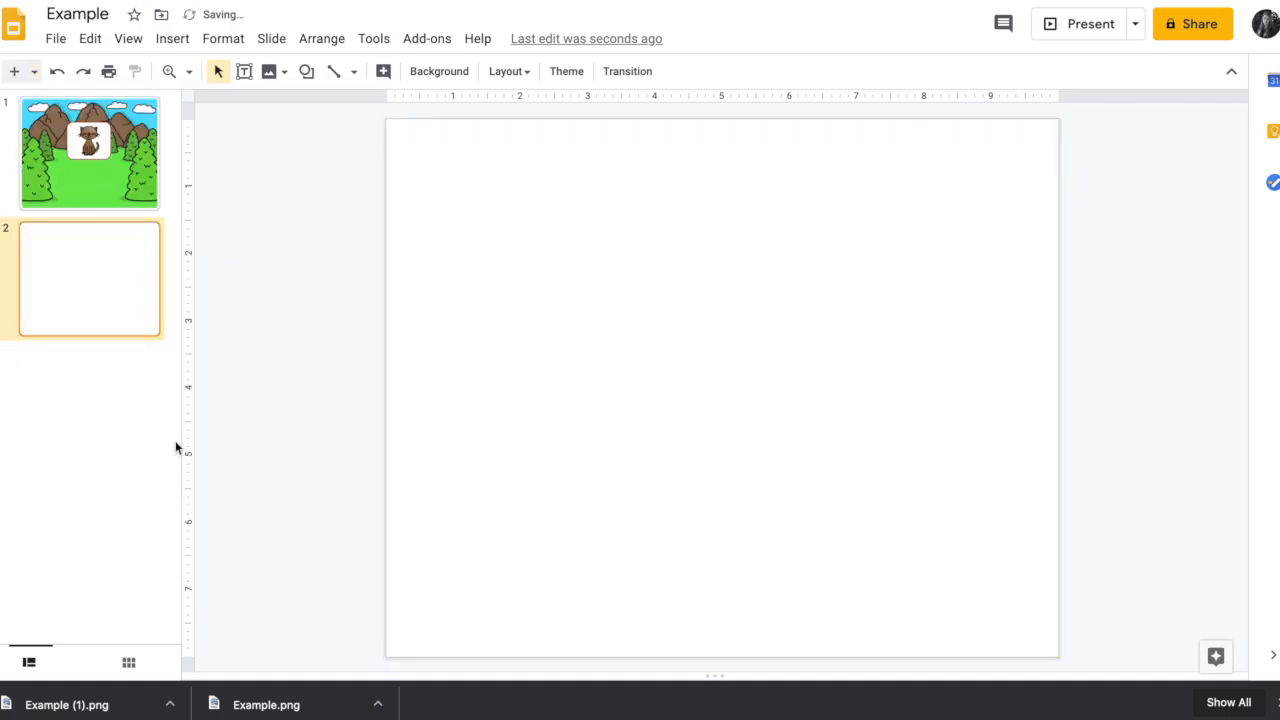
{"action": "right_click", "coordinate": [655, 374]}
{"action": "left_click", "coordinate": [705, 470]}
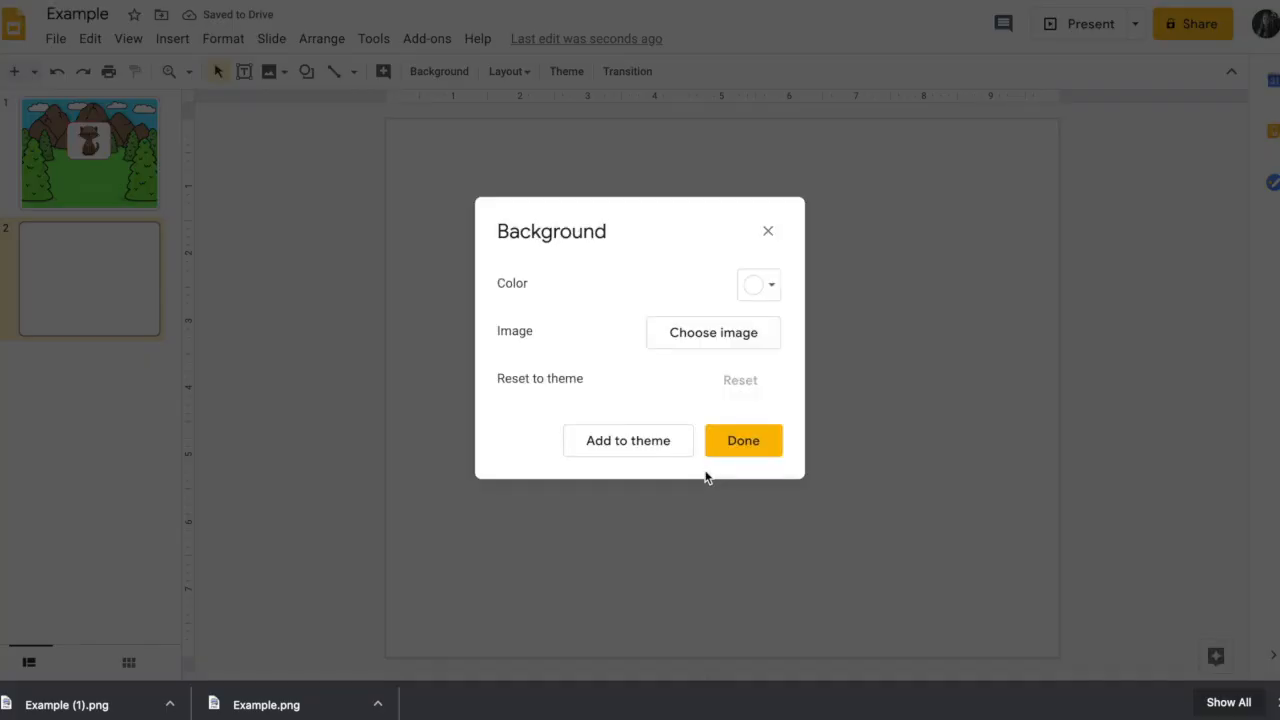
{"action": "left_click", "coordinate": [699, 341]}
{"action": "left_click_drag", "start_coordinate": [26, 710], "coordinate": [526, 374]}
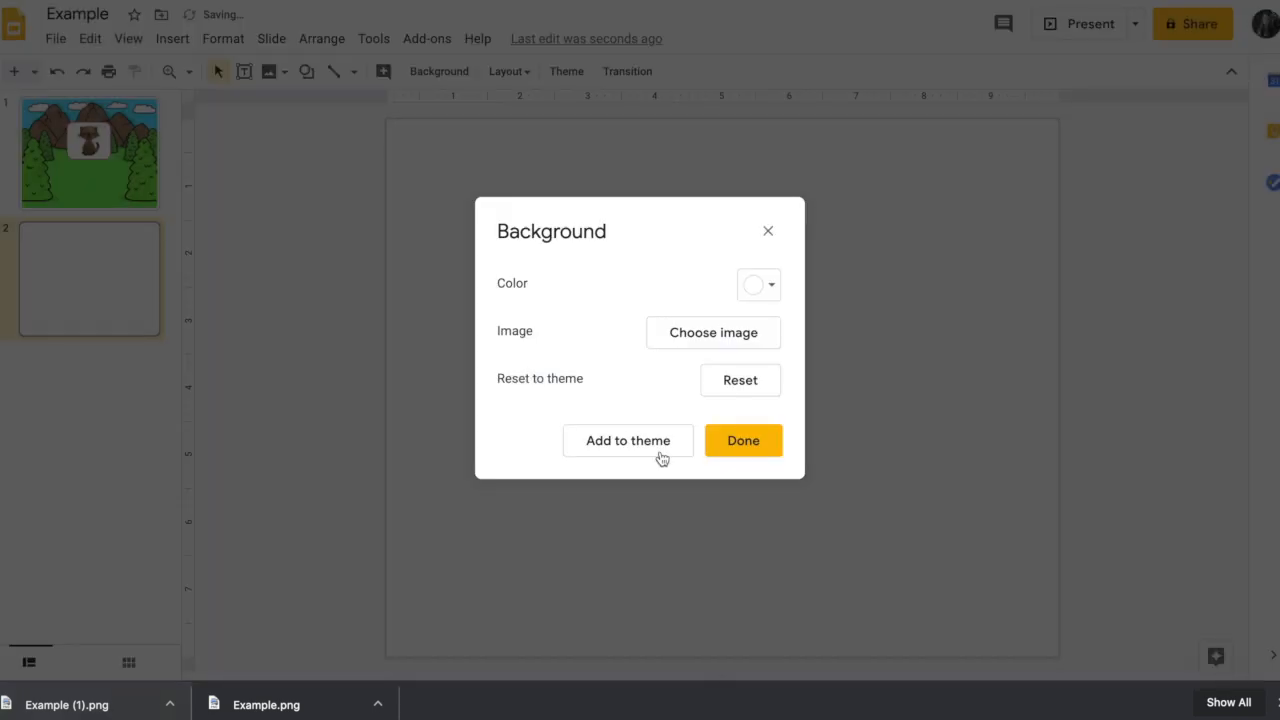
{"action": "left_click", "coordinate": [722, 440]}
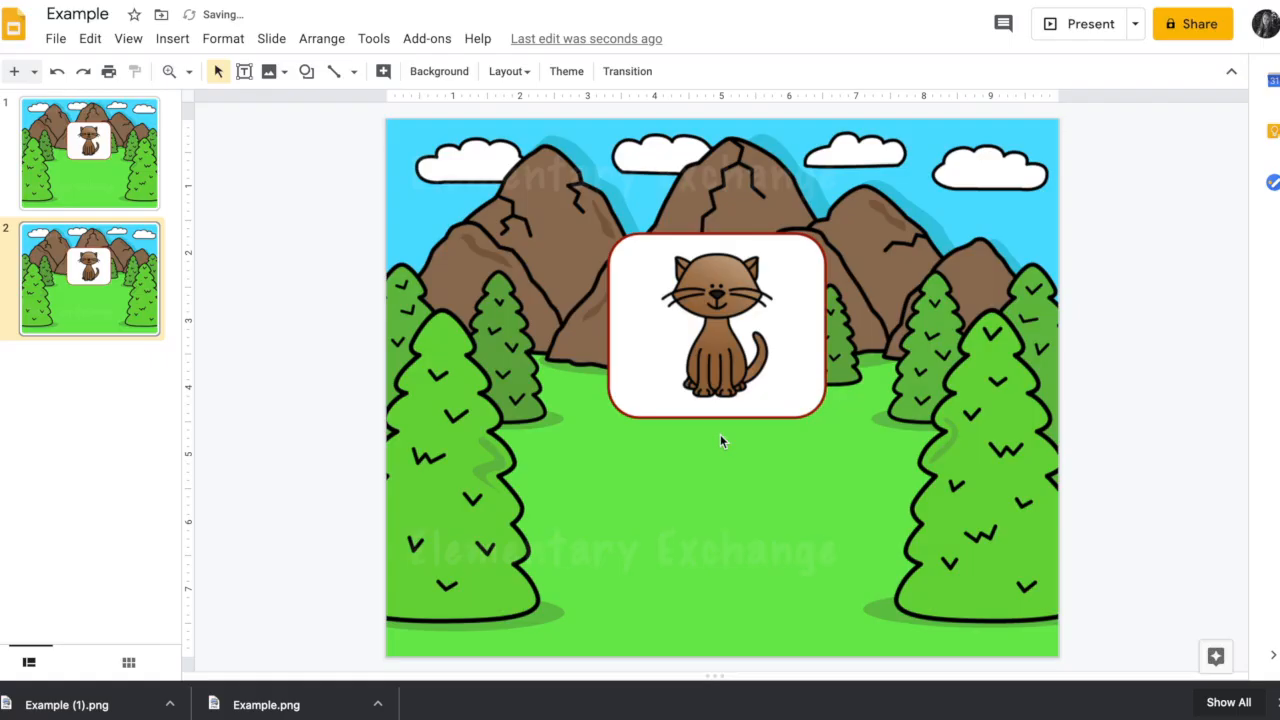
{"action": "left_click_drag", "start_coordinate": [545, 263], "coordinate": [894, 596]}
Delete the cat image from the white card on slide 1
{"action": "left_click", "coordinate": [114, 180]}
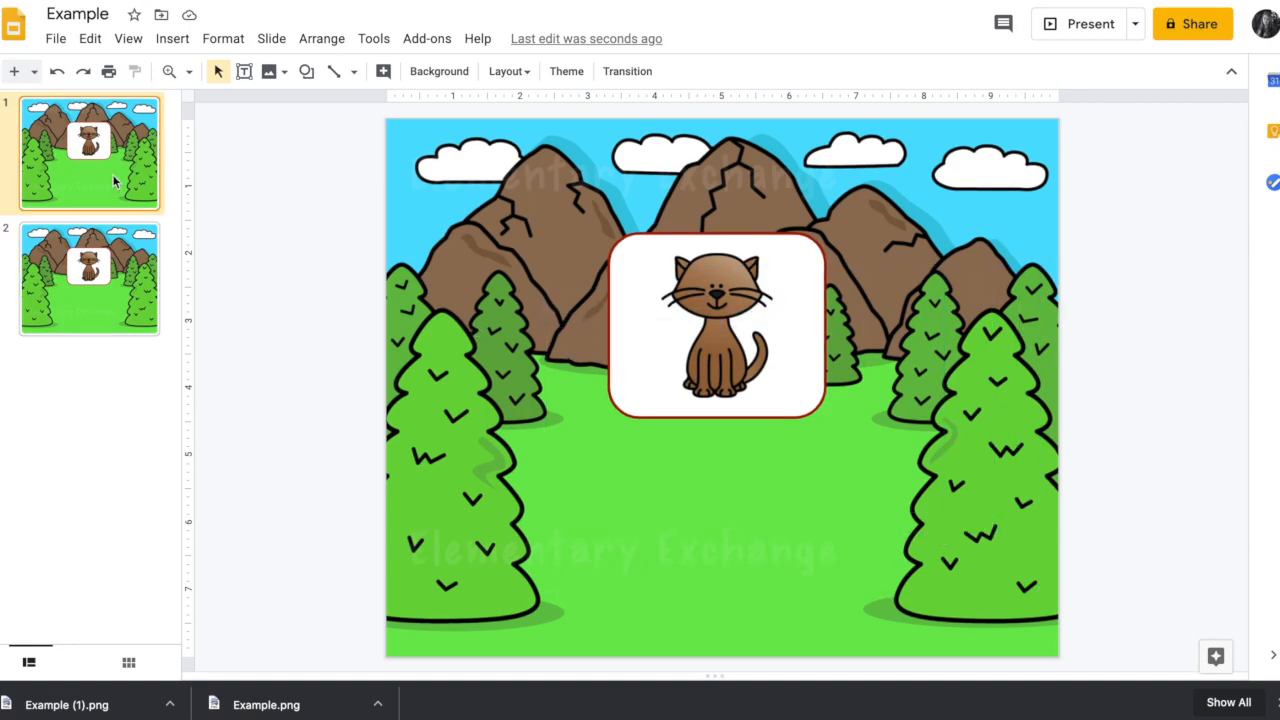
{"action": "left_click", "coordinate": [725, 287]}
{"action": "key", "text": "Delete"}
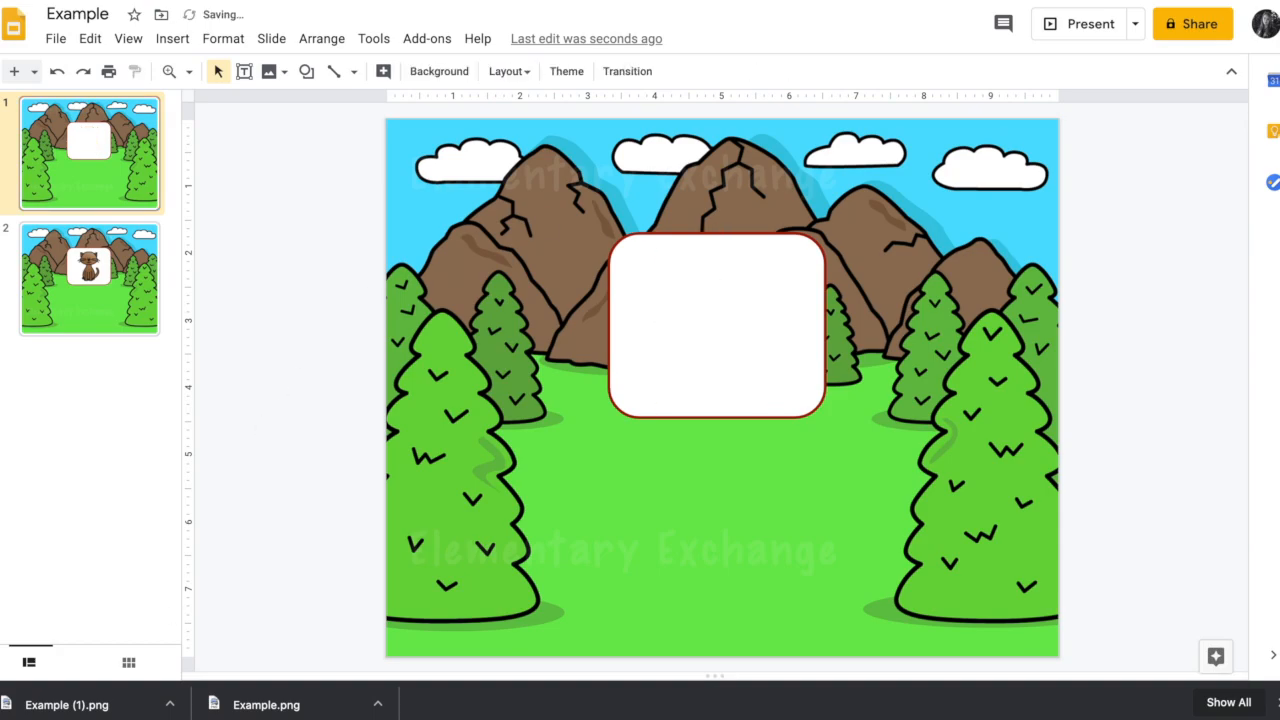
Select slide 2, switch to Finder and open the 4-Green On White Simple Letter Tile folder within Commercially Licensed Products, Reading, Simple Letter Tiles Moveable
{"action": "mouse_move", "coordinate": [89, 705]}
{"action": "left_click", "coordinate": [120, 322]}
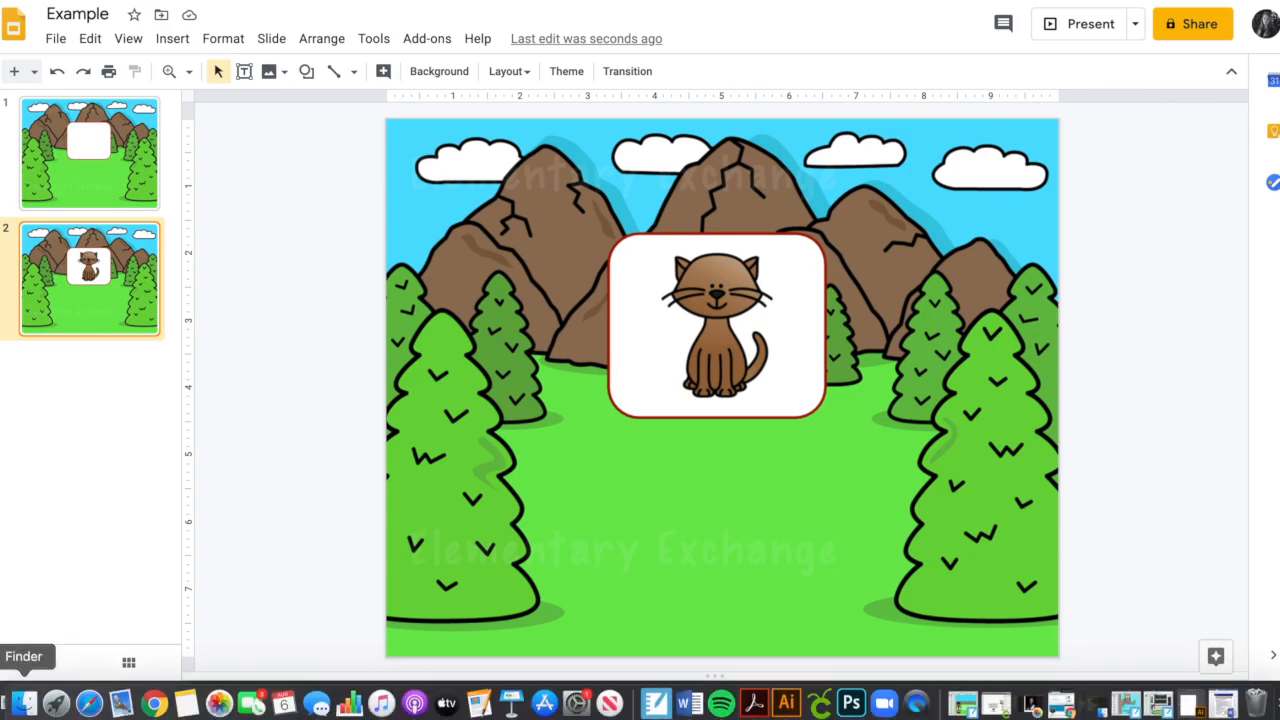
{"action": "left_click", "coordinate": [24, 705]}
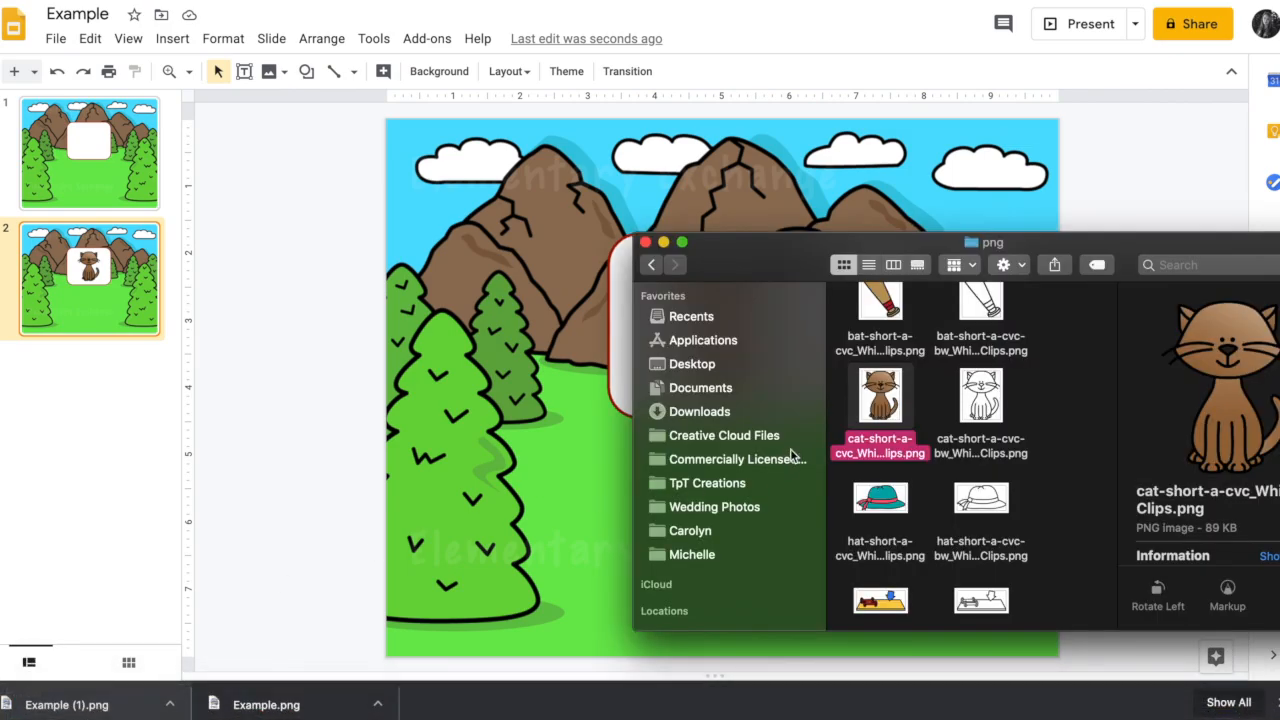
{"action": "left_click", "coordinate": [703, 460]}
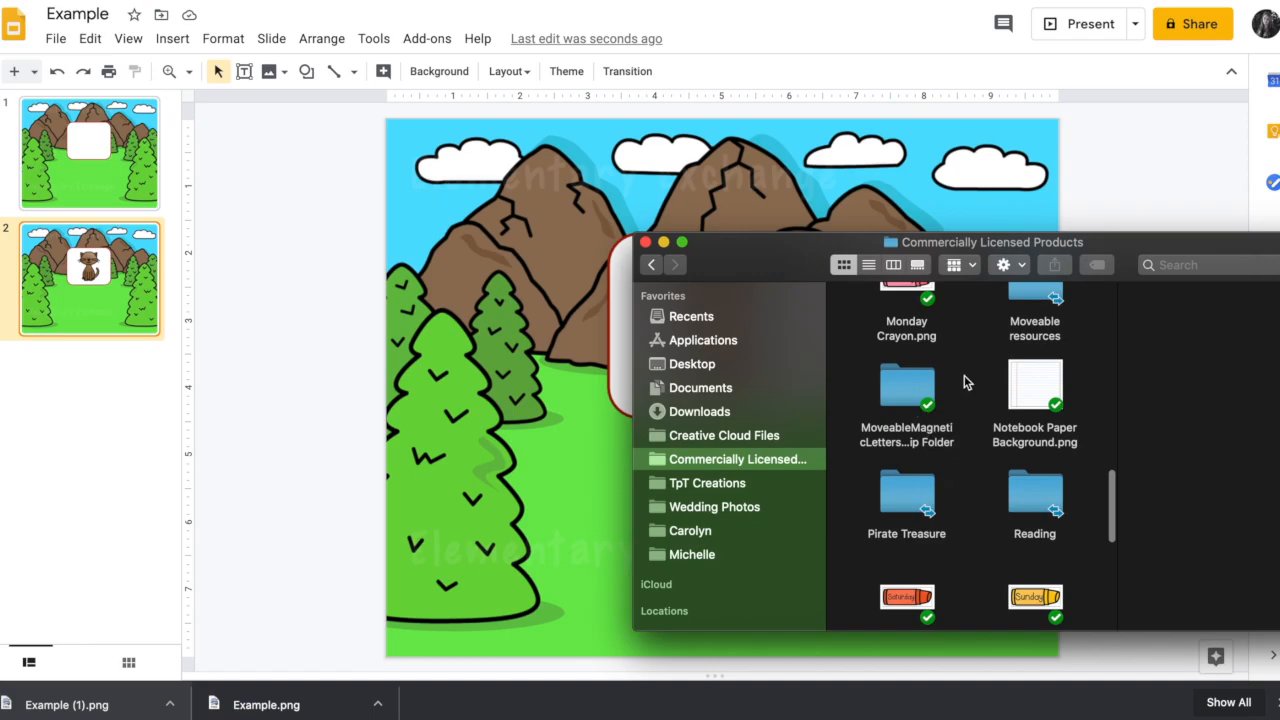
{"action": "scroll", "coordinate": [966, 377], "scroll_direction": "up", "scroll_amount": 2}
{"action": "double_click", "coordinate": [1017, 409]}
{"action": "double_click", "coordinate": [910, 425]}
{"action": "double_click", "coordinate": [1015, 318]}
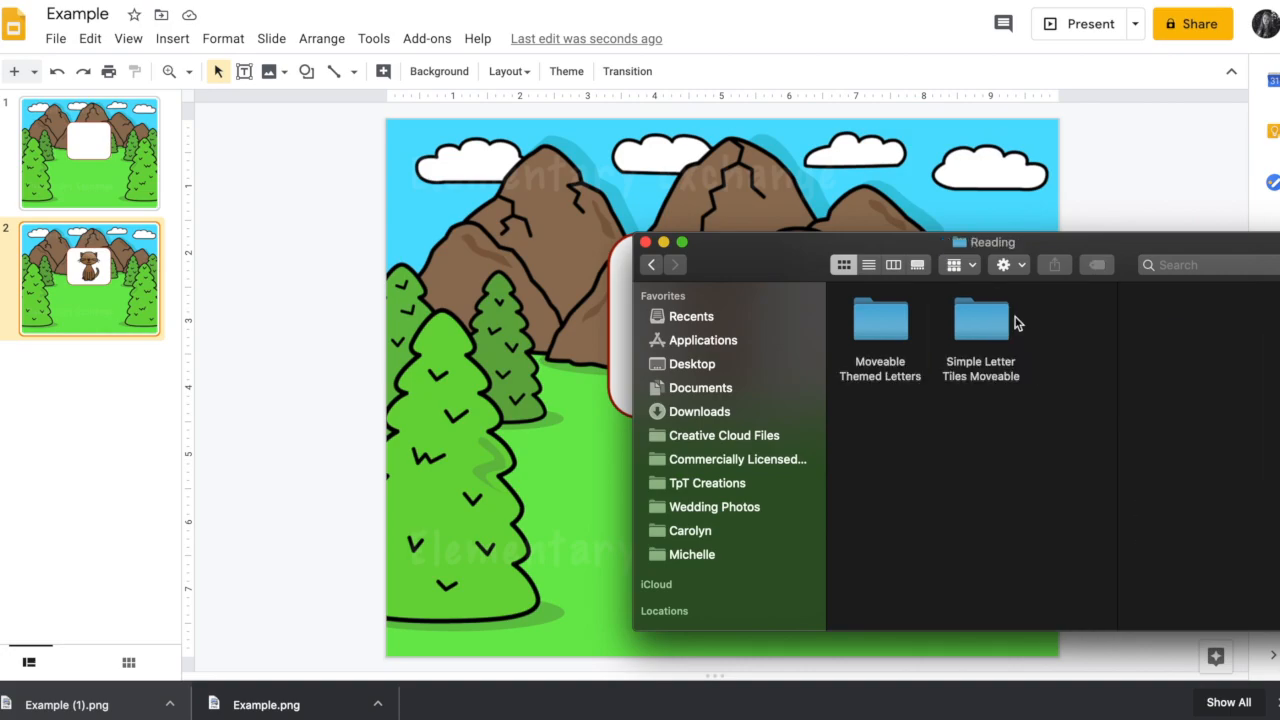
{"action": "double_click", "coordinate": [992, 317]}
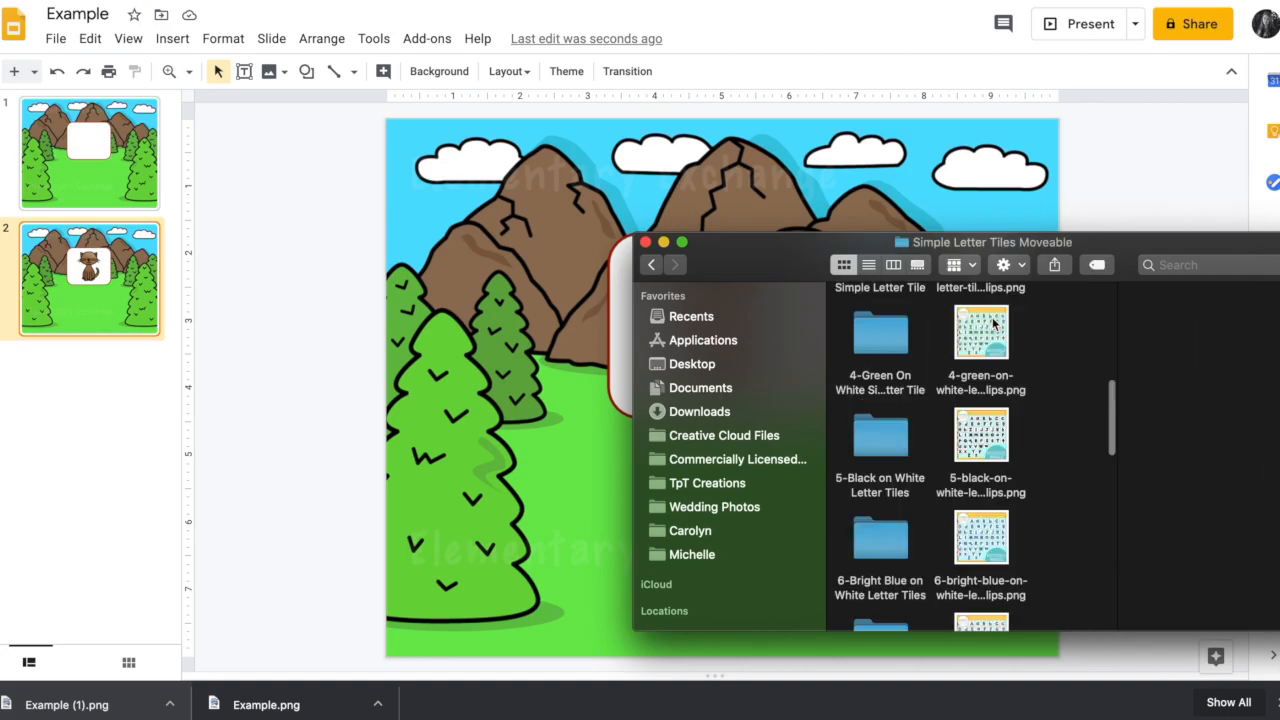
{"action": "double_click", "coordinate": [884, 346]}
Select the green lowercase a, t and c letter tile images together in the folder
{"action": "scroll", "coordinate": [1014, 423], "scroll_direction": "up", "scroll_amount": 5}
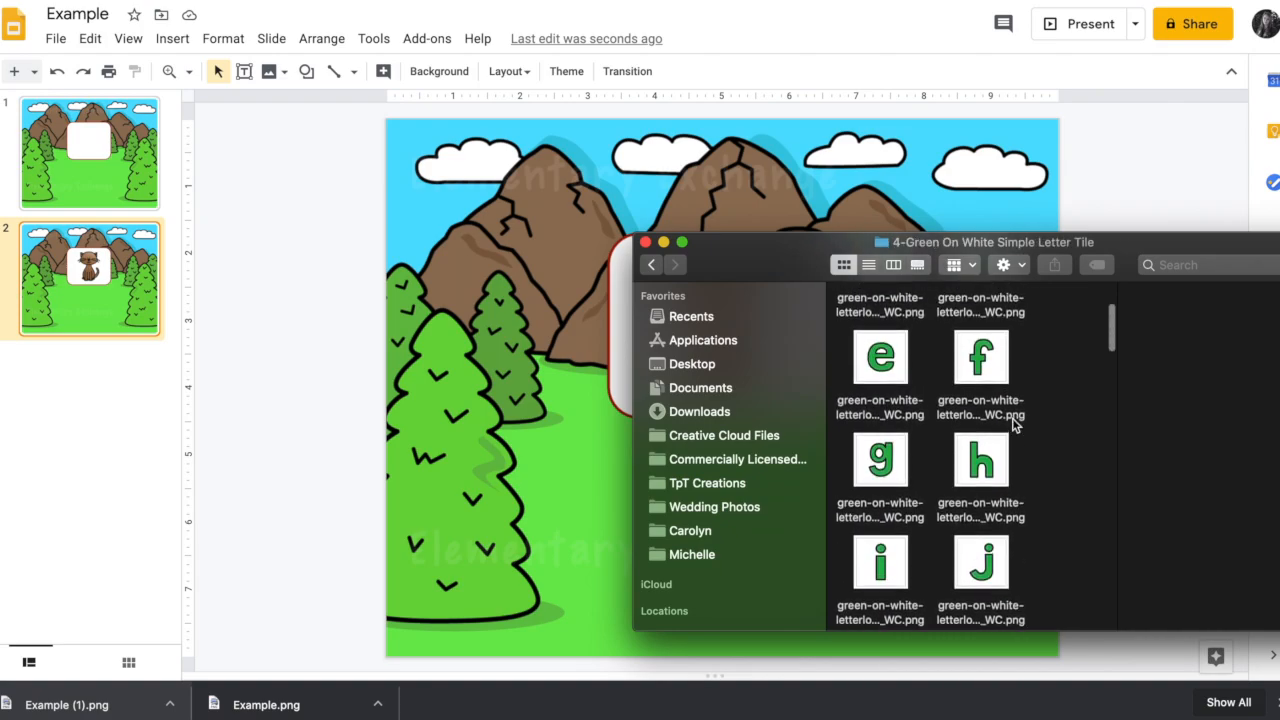
{"action": "left_click_drag", "start_coordinate": [926, 247], "coordinate": [1041, 301]}
{"action": "left_click", "coordinate": [996, 375]}
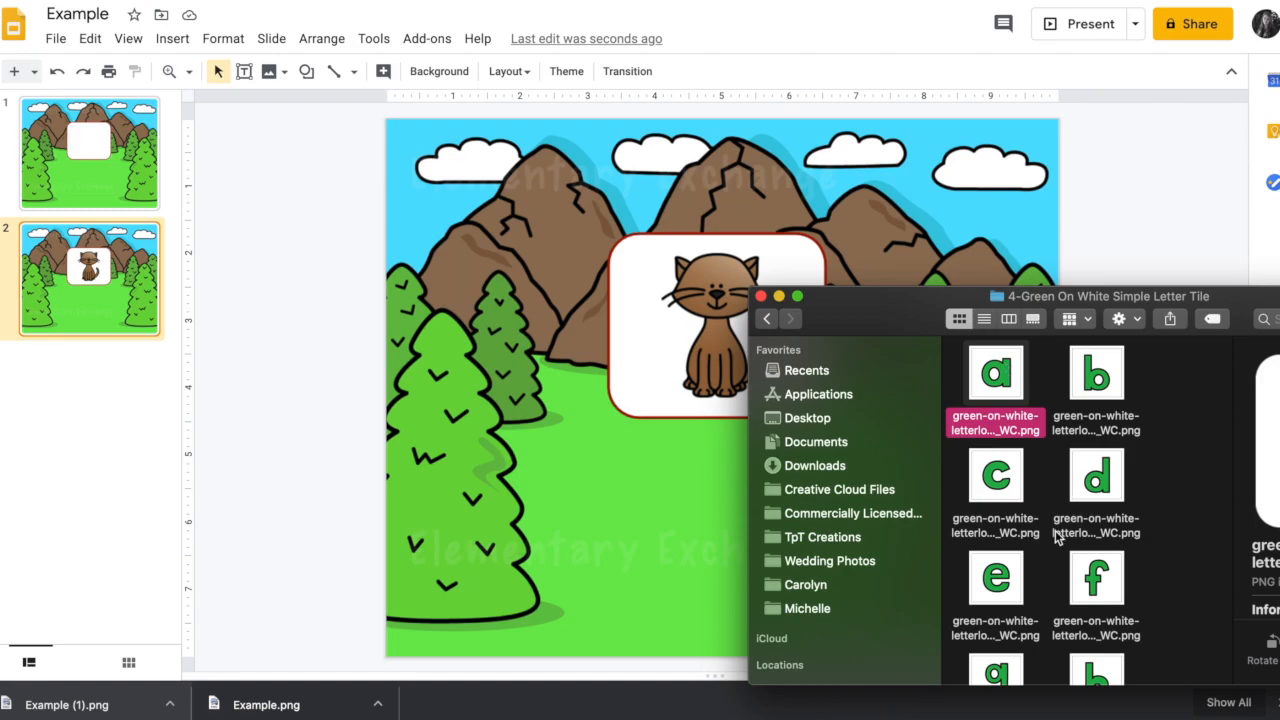
{"action": "scroll", "coordinate": [1054, 535], "scroll_direction": "down", "scroll_amount": 6}
{"action": "scroll", "coordinate": [1054, 538], "scroll_direction": "down", "scroll_amount": 3}
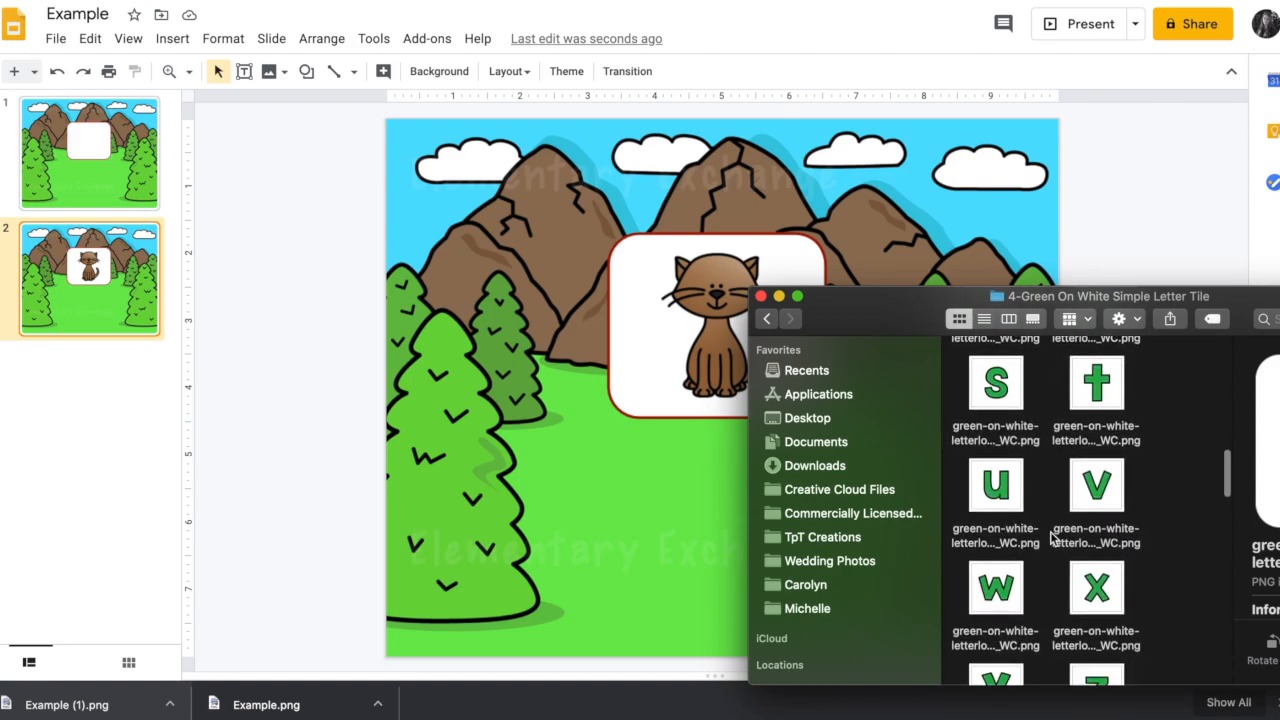
{"action": "left_click", "coordinate": [1095, 390], "text": "super"}
{"action": "scroll", "coordinate": [990, 500], "scroll_direction": "up", "scroll_amount": 9}
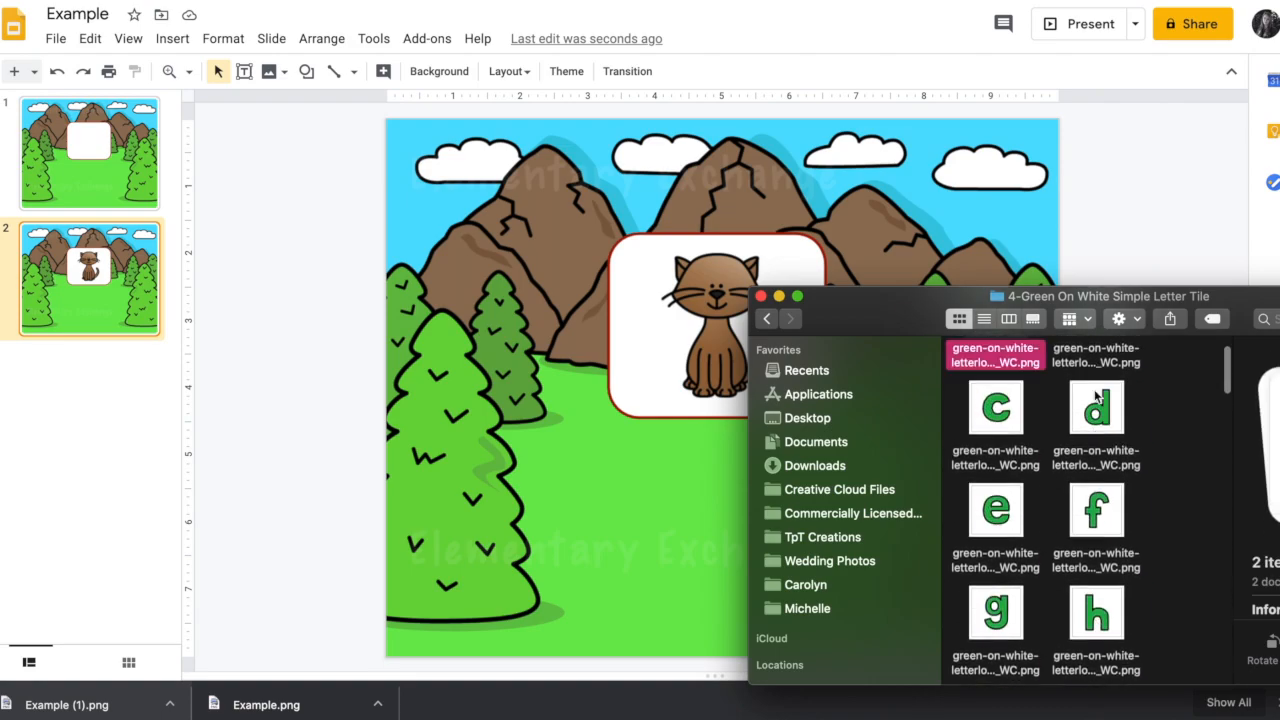
{"action": "left_click", "coordinate": [990, 500], "text": "super"}
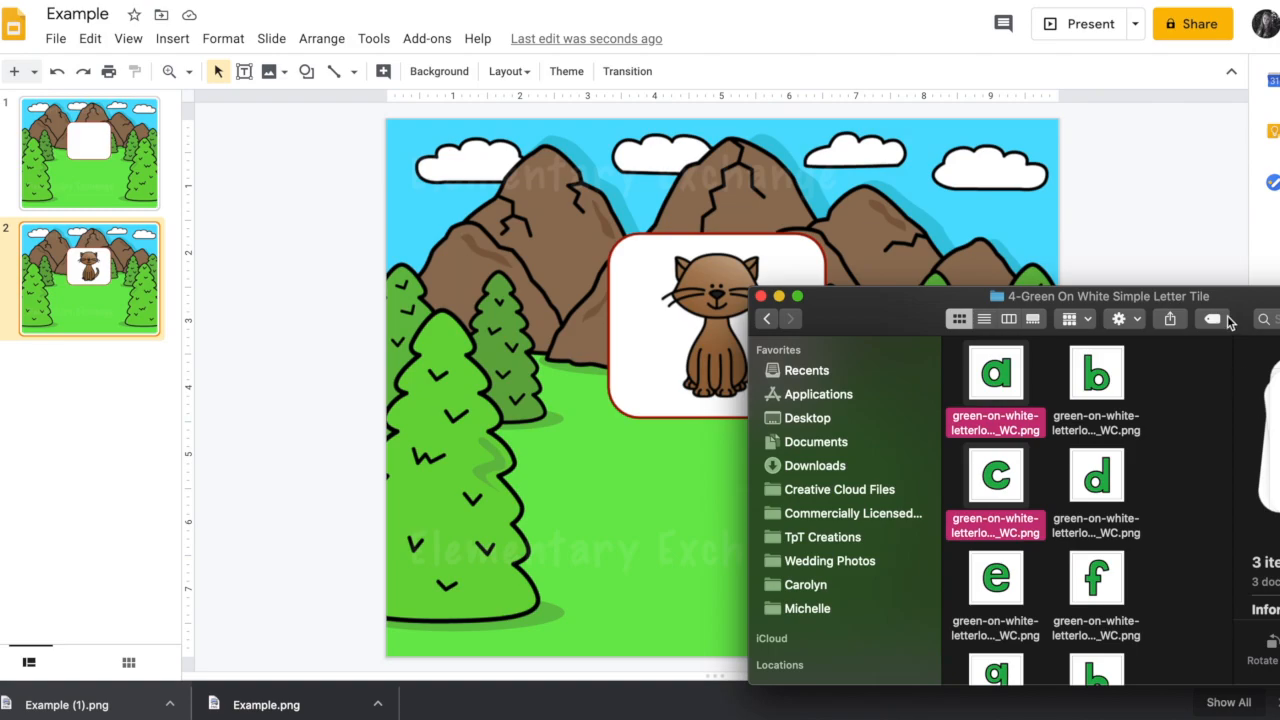
Insert the three selected letter tile images from Finder into slide 2
{"action": "left_click_drag", "start_coordinate": [1236, 317], "coordinate": [950, 248]}
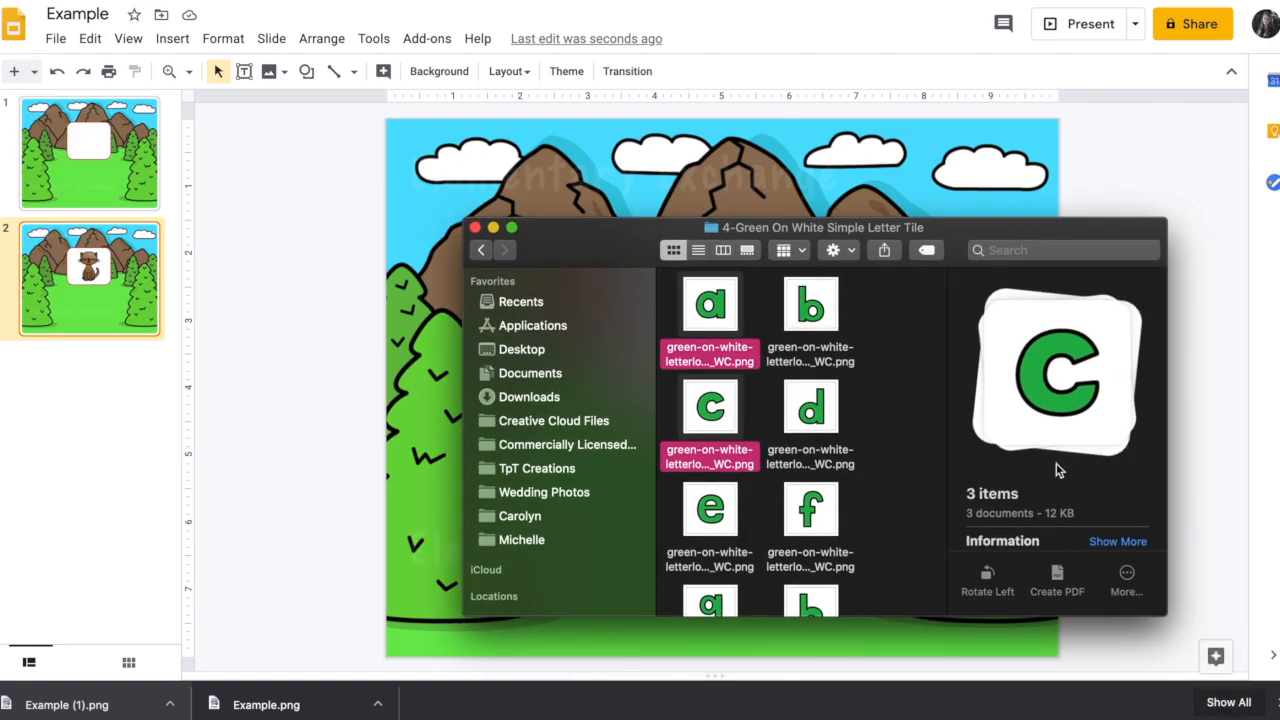
{"action": "left_click", "coordinate": [1008, 249]}
{"action": "left_click_drag", "start_coordinate": [1077, 237], "coordinate": [1247, 228]}
{"action": "left_click_drag", "start_coordinate": [1240, 383], "coordinate": [422, 392]}
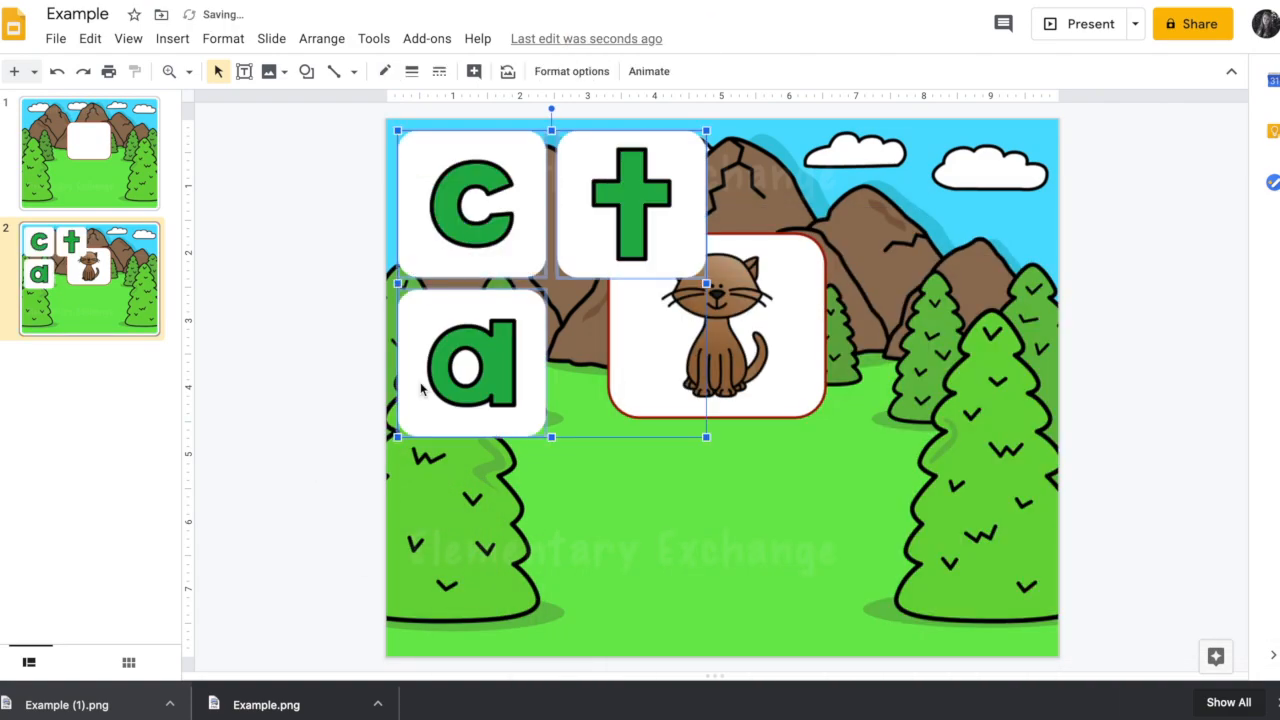
Shrink the three letter tiles together in proportion to about 1.5 inches wide each
{"action": "left_click_drag", "start_coordinate": [707, 440], "coordinate": [634, 292]}
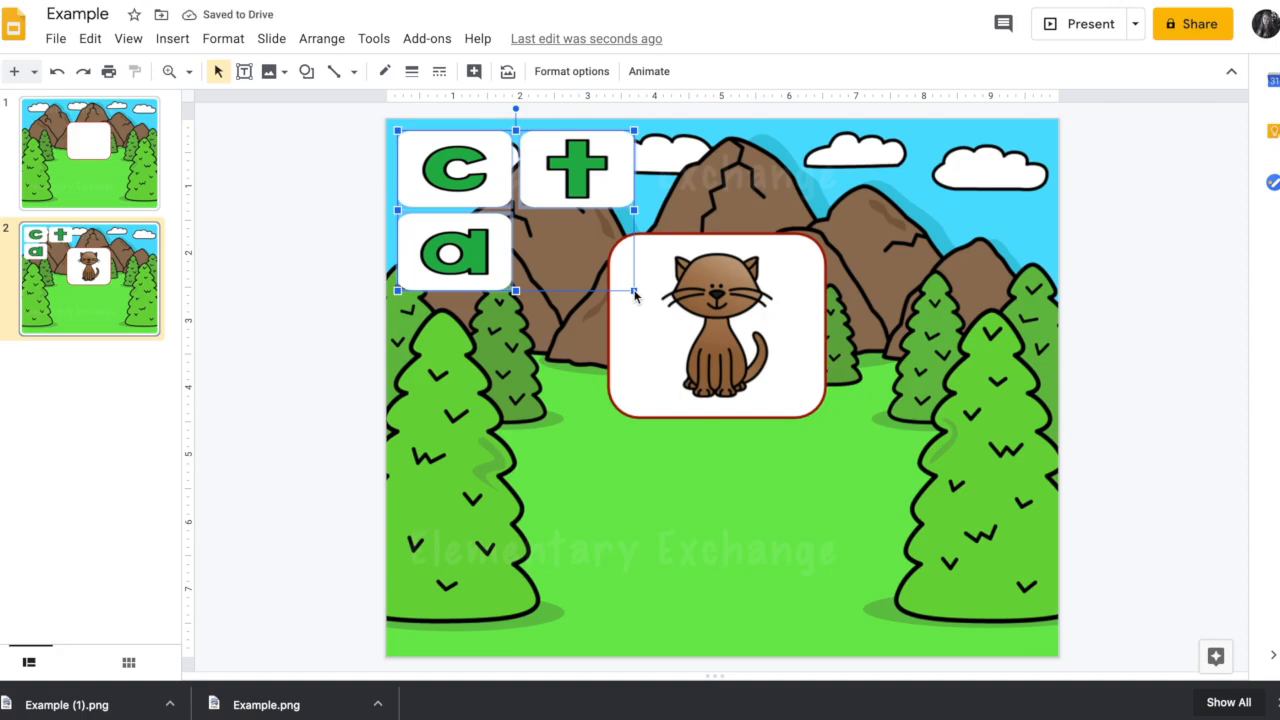
{"action": "key", "text": "ctrl+z"}
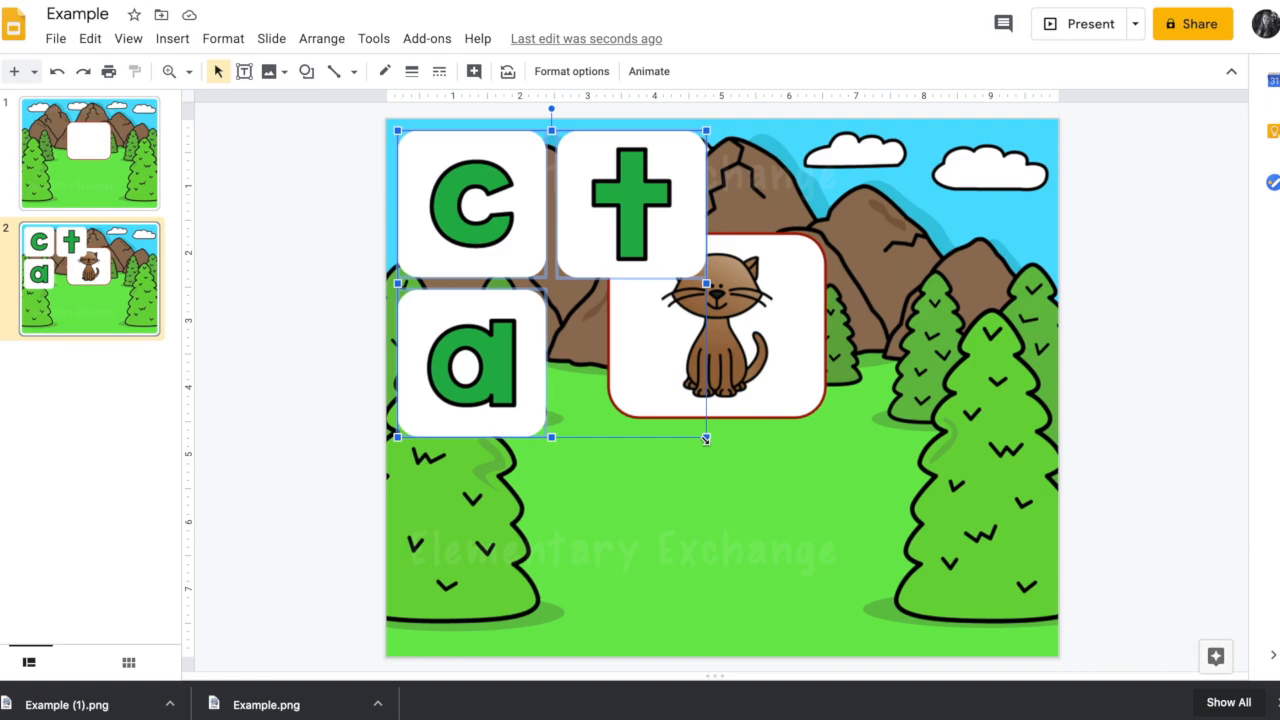
{"action": "left_click_drag", "start_coordinate": [706, 438], "coordinate": [606, 334]}
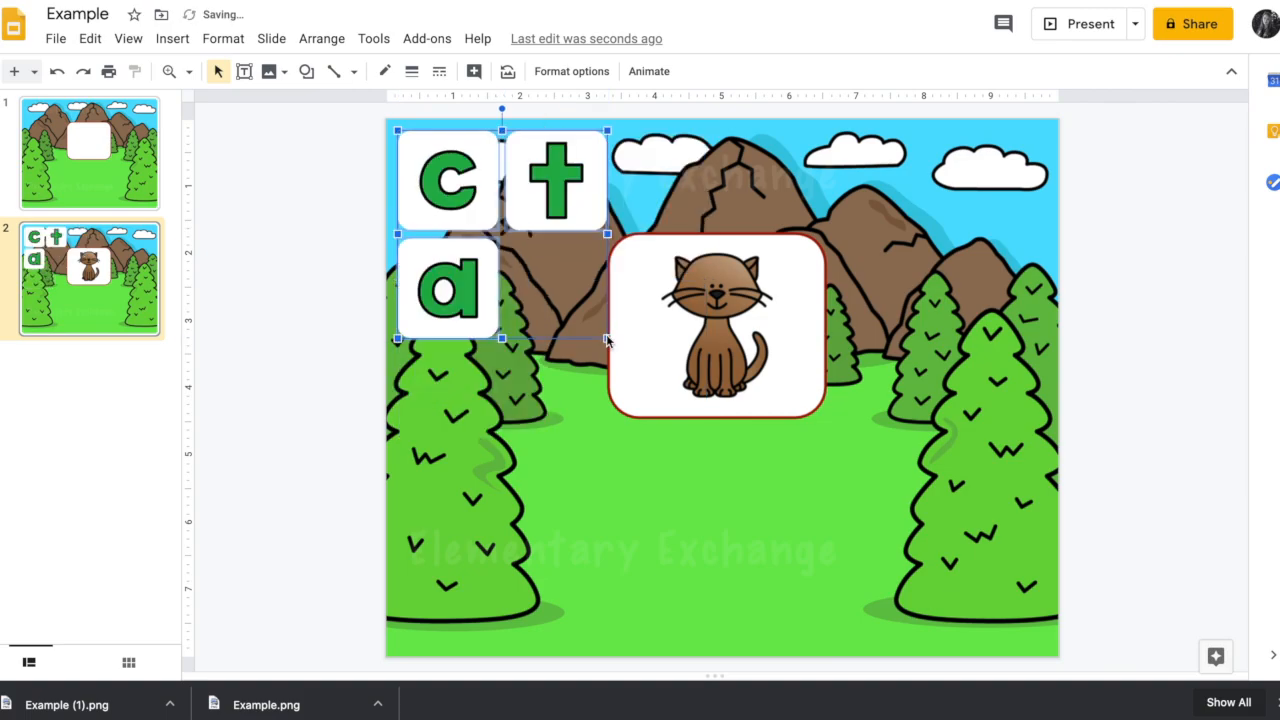
{"action": "left_click", "coordinate": [1121, 228]}
Arrange the letter tiles in a row below the cat card in the order t, c, a
{"action": "left_click_drag", "start_coordinate": [550, 186], "coordinate": [577, 502]}
{"action": "left_click_drag", "start_coordinate": [469, 187], "coordinate": [724, 511]}
{"action": "left_click_drag", "start_coordinate": [455, 300], "coordinate": [820, 505]}
Align all three letter tiles by their middles
{"action": "key", "text": "ctrl+a"}
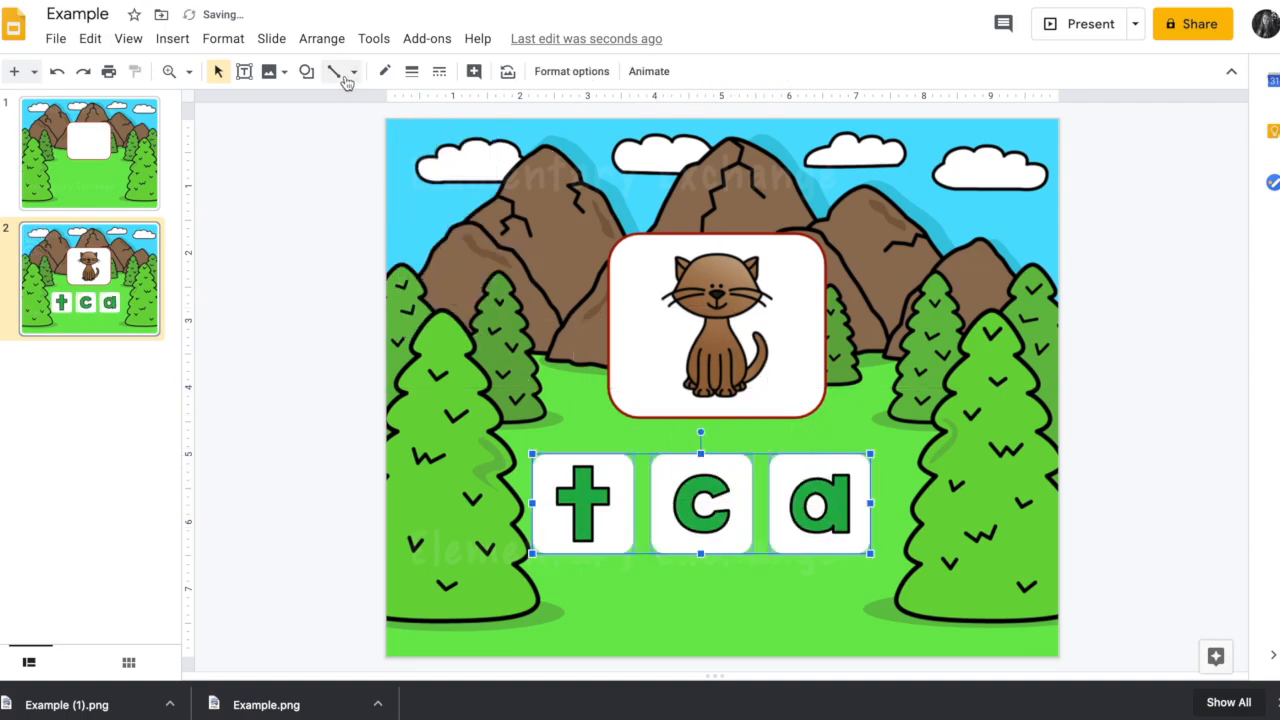
{"action": "left_click", "coordinate": [334, 42]}
{"action": "mouse_move", "coordinate": [378, 129]}
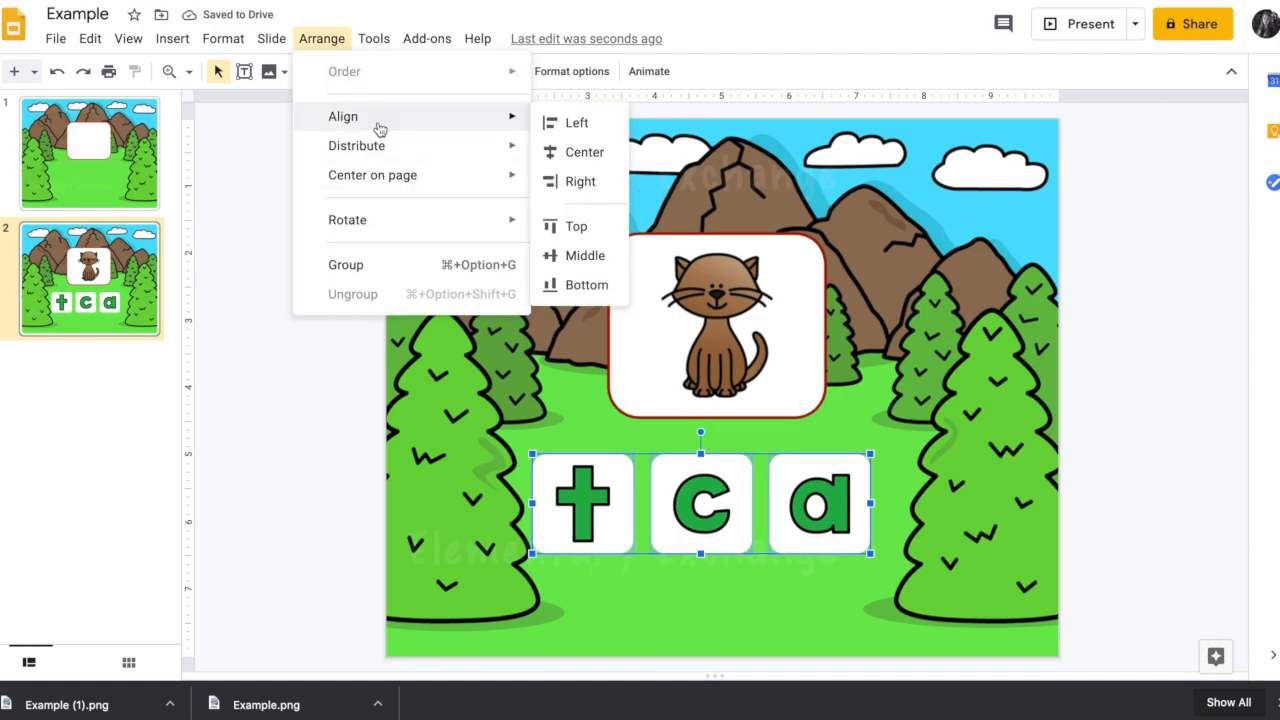
{"action": "left_click", "coordinate": [560, 255]}
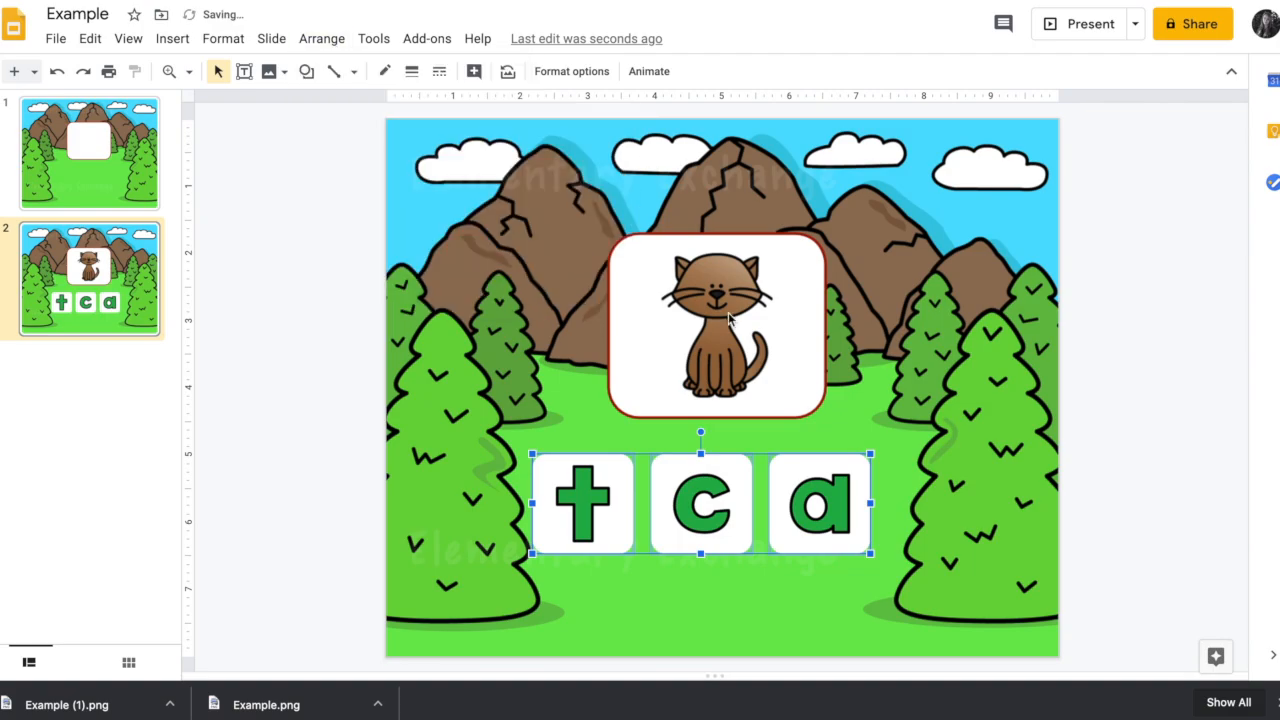